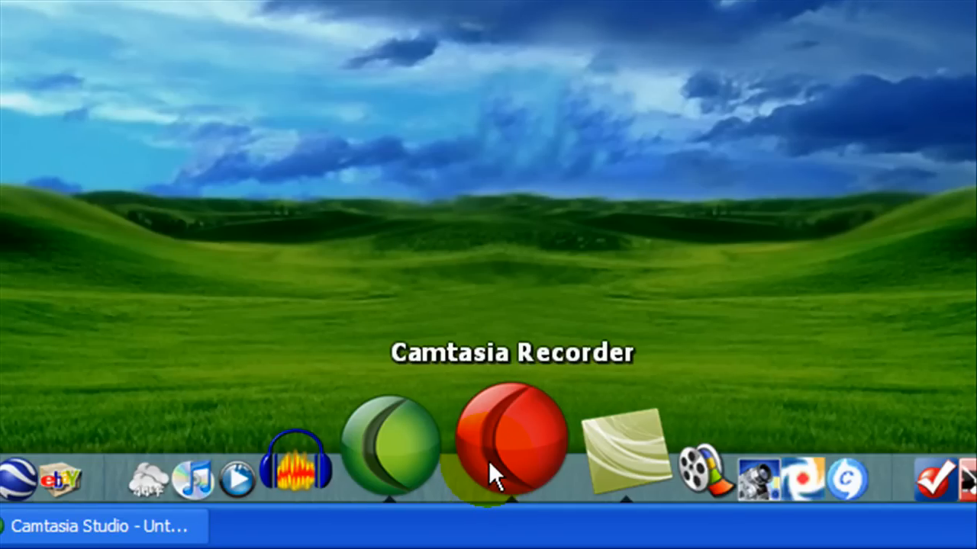
Step: Launch Camtasia Recorder to start capturing, then minimize it while it keeps recording
click(488, 461)
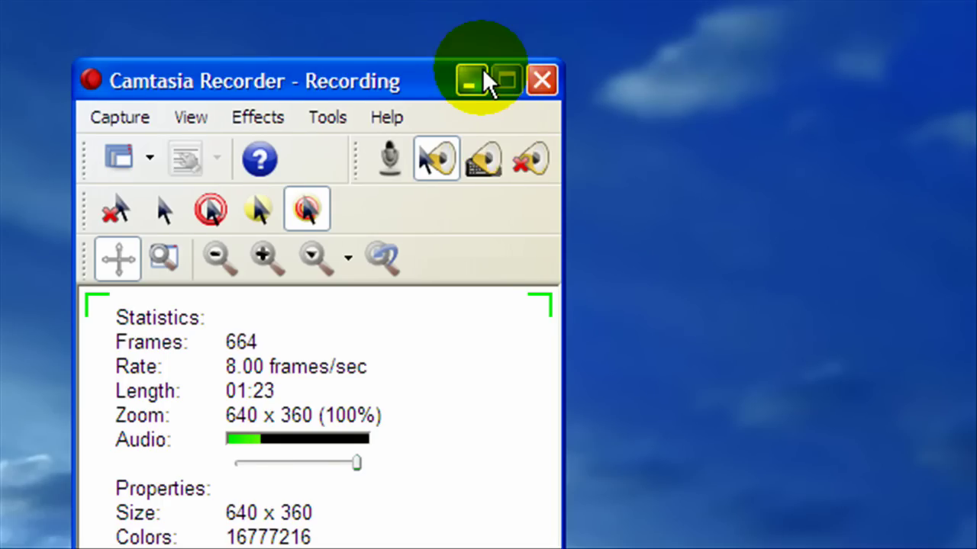
click(489, 102)
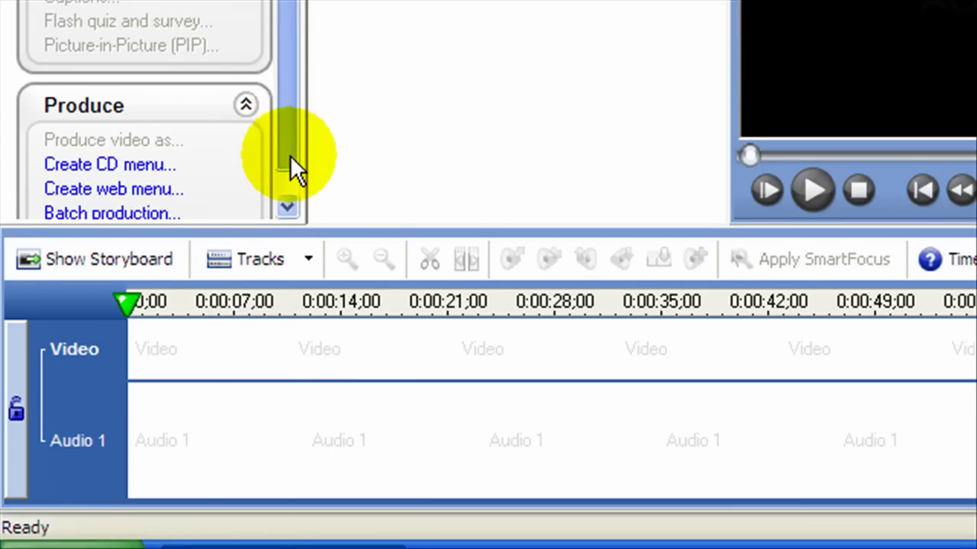
drag(290, 155, 289, 203)
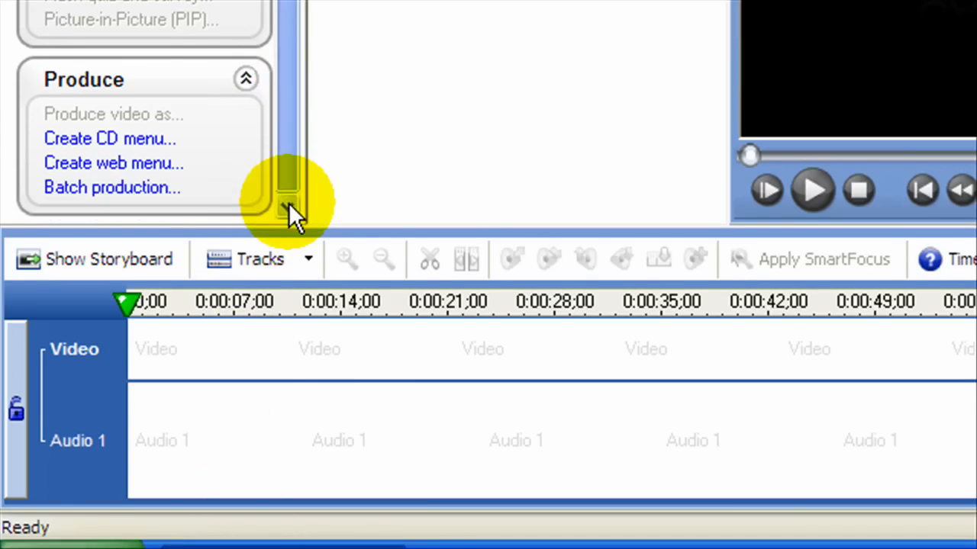
Step: Start a batch production, add the second Test video from My Videos > Tests, and advance to presets
click(112, 213)
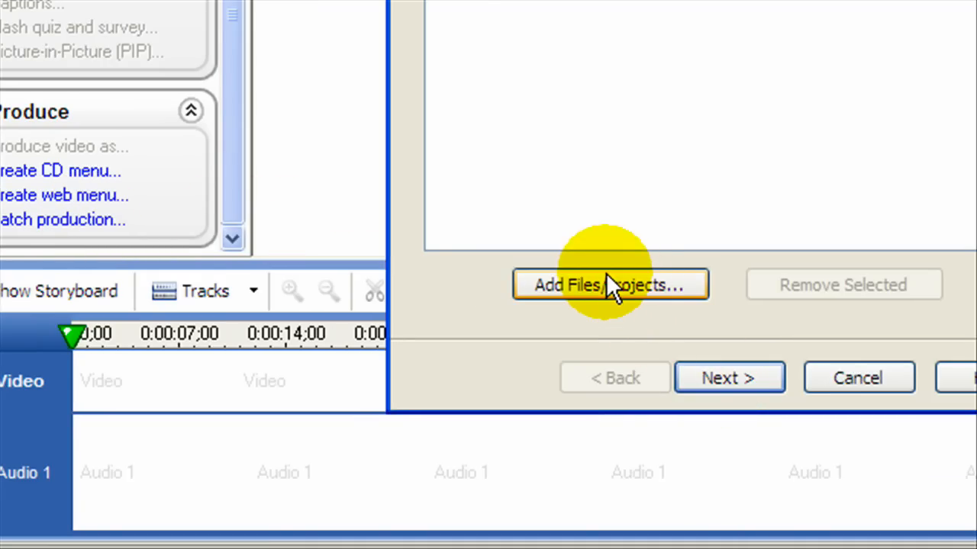
click(605, 272)
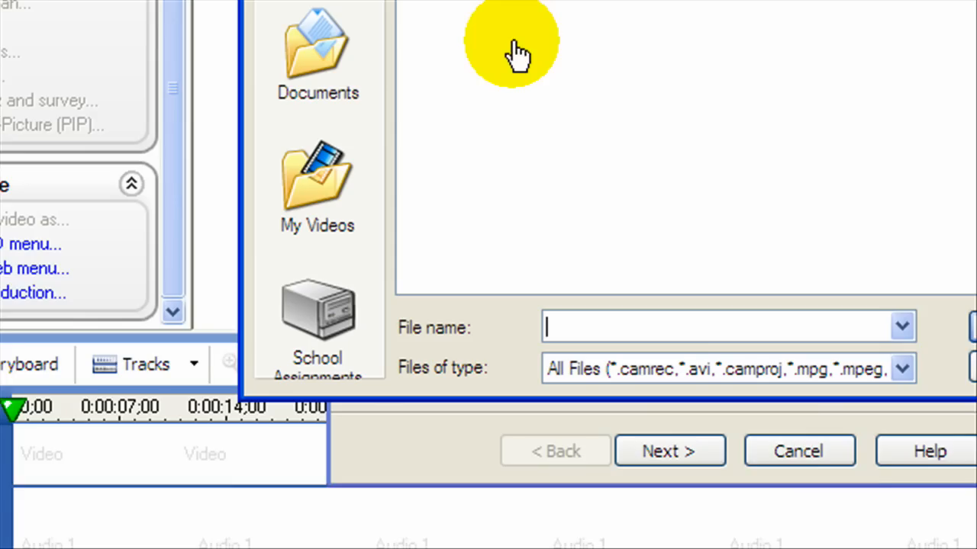
click(305, 313)
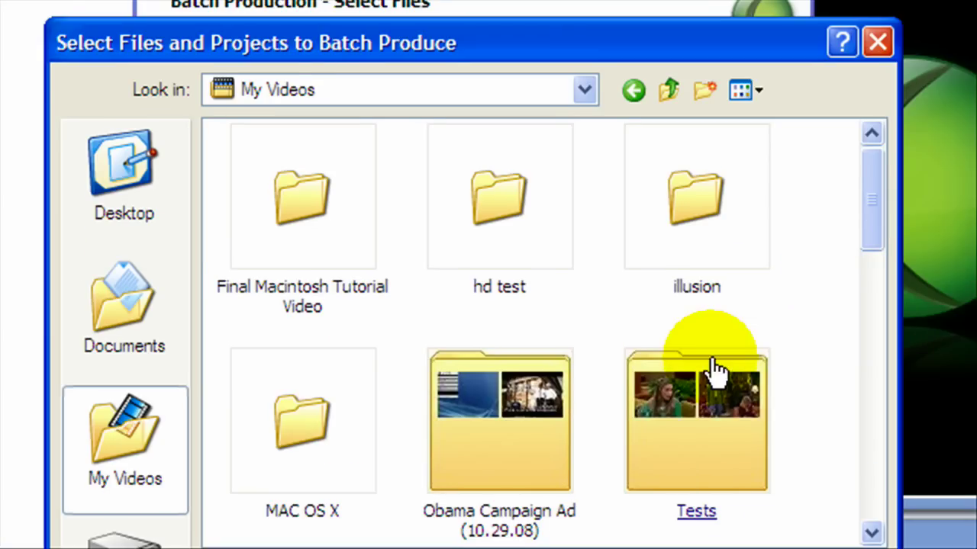
double_click(861, 305)
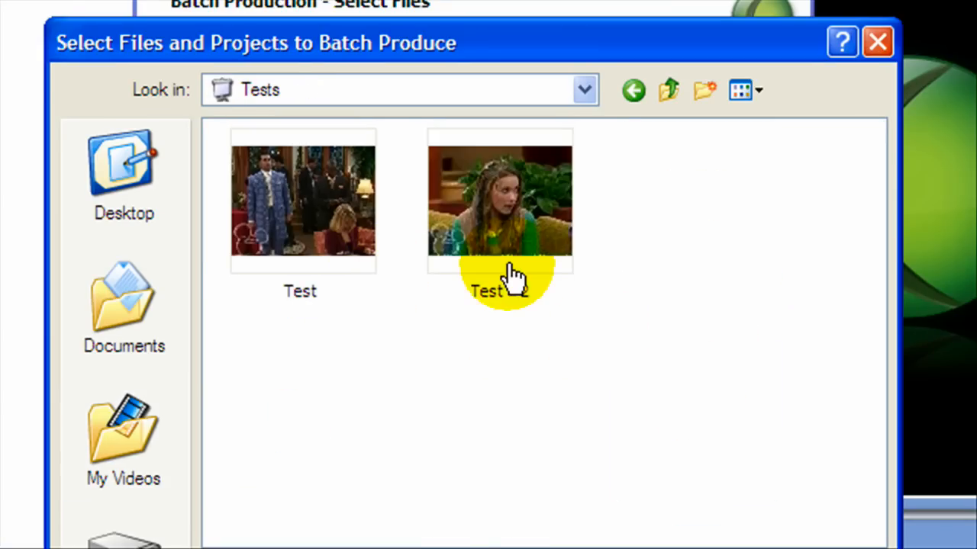
double_click(511, 275)
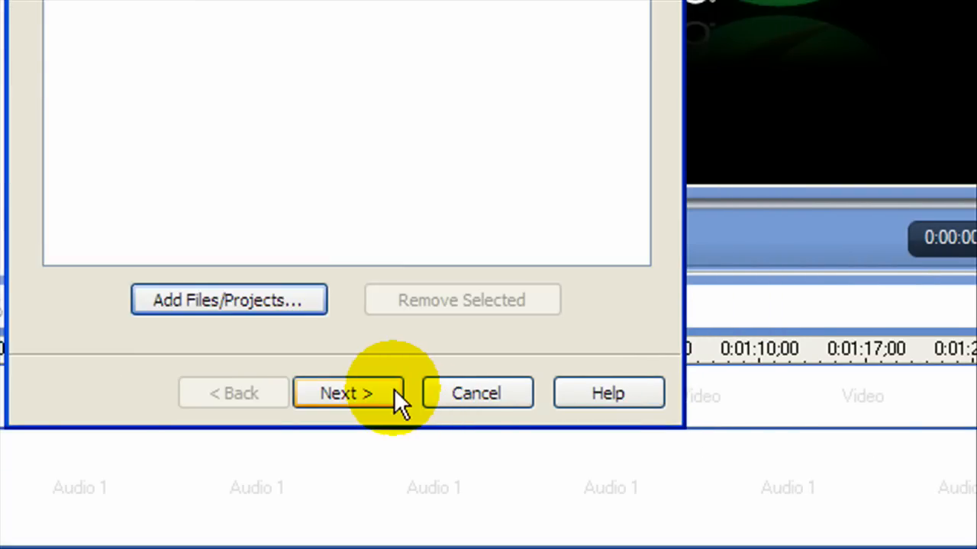
click(366, 388)
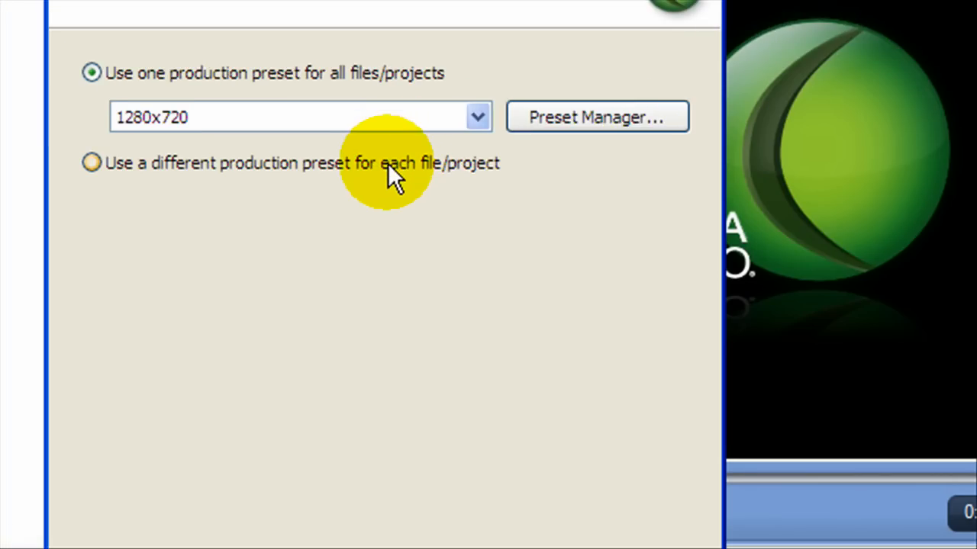
Step: In Preset Manager create a new preset 'hd' with MOV - QuickTime movie as its format
click(552, 141)
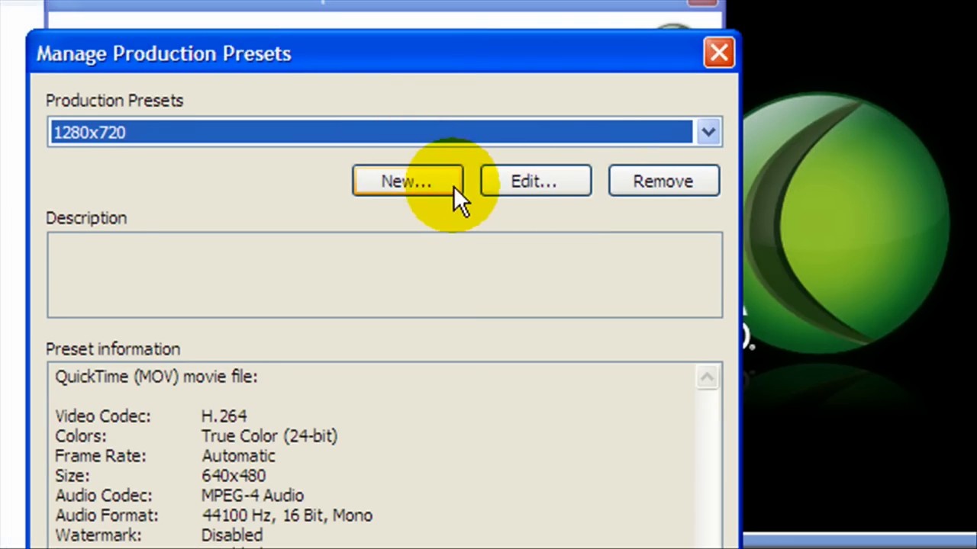
click(435, 168)
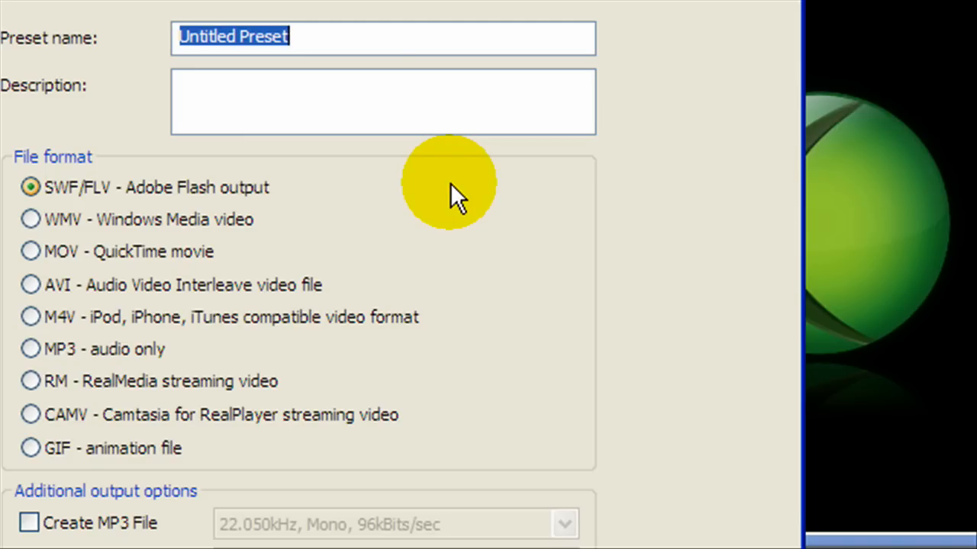
text(hd)
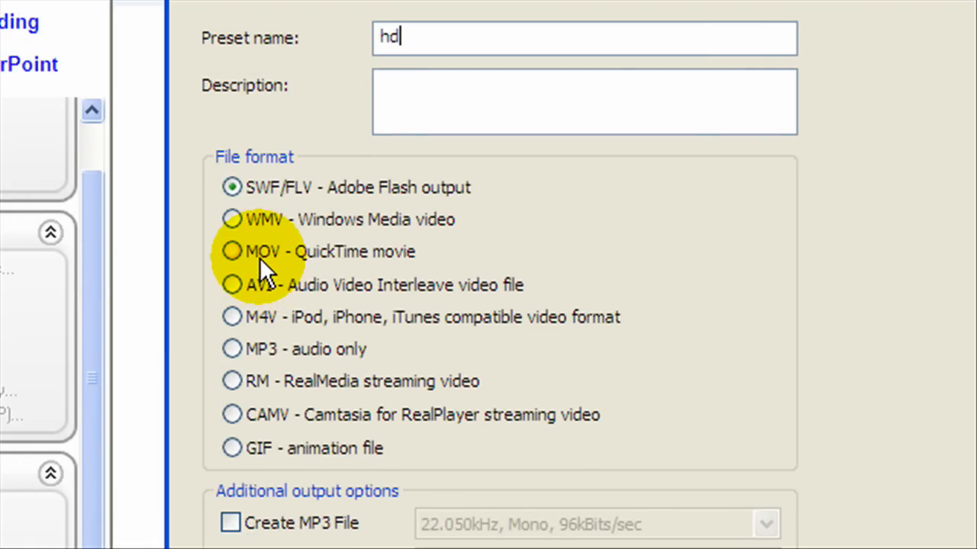
click(232, 252)
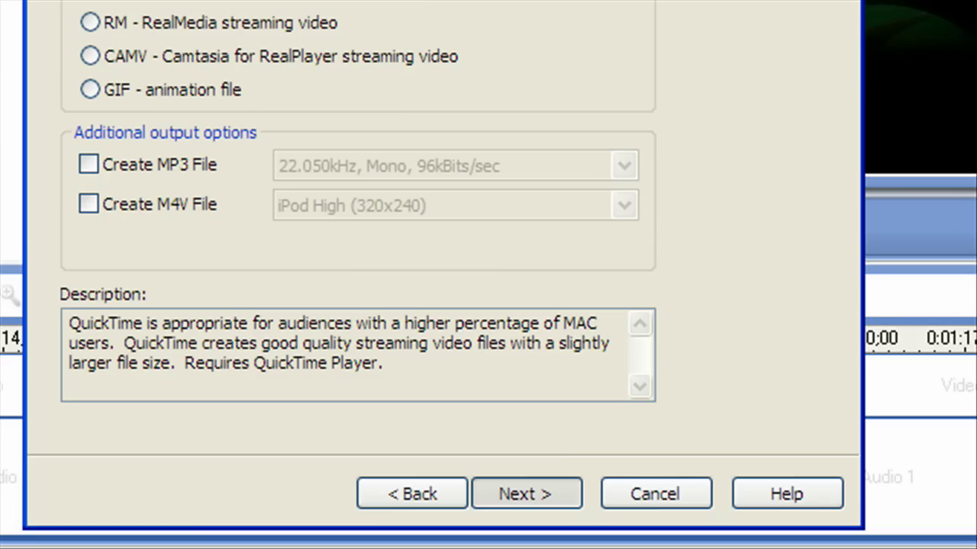
Step: Reach the QuickTime movie's video compression settings, keeping H.264 as the compression type
key(Return)
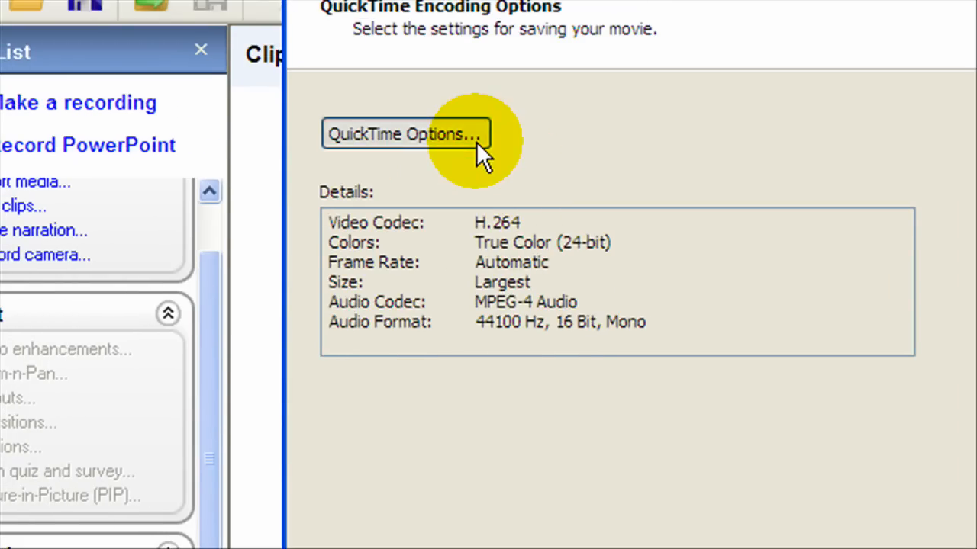
click(476, 141)
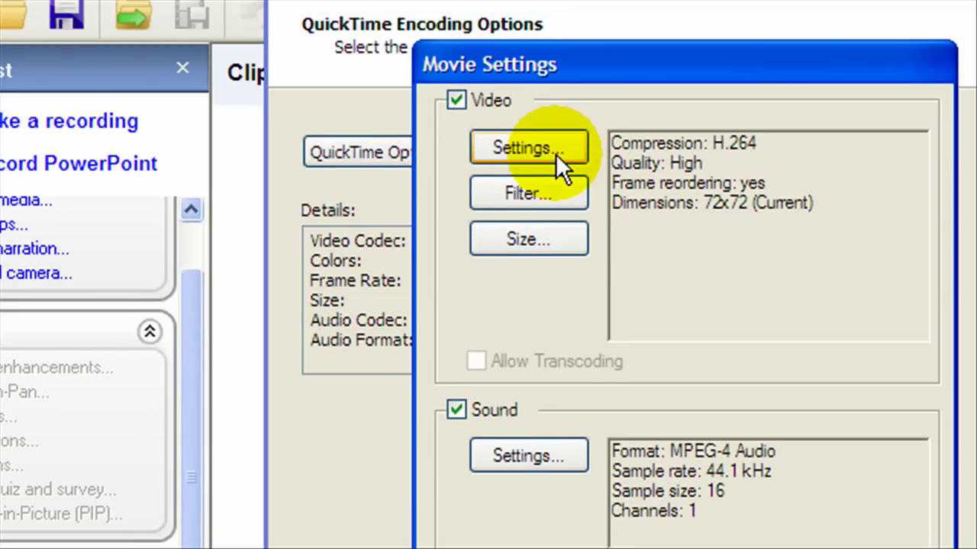
click(546, 130)
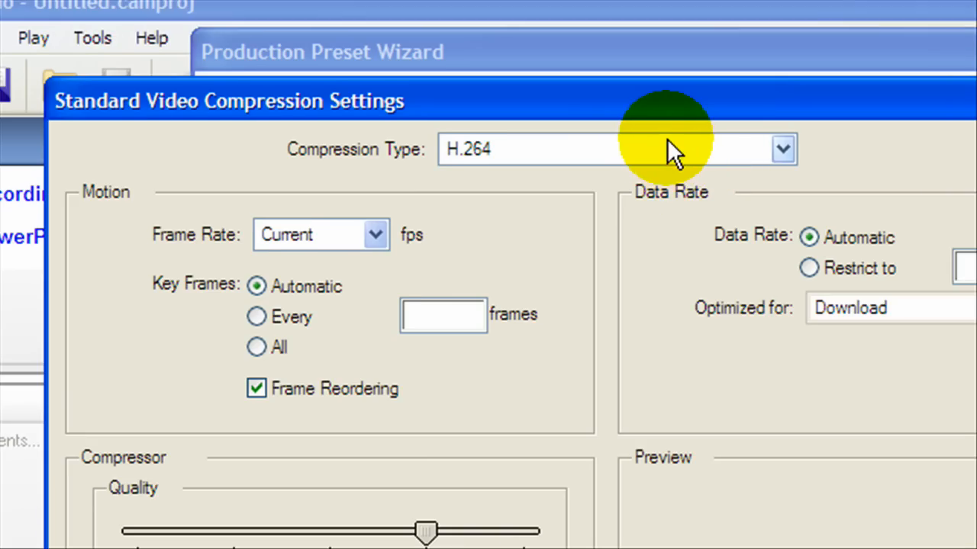
click(666, 149)
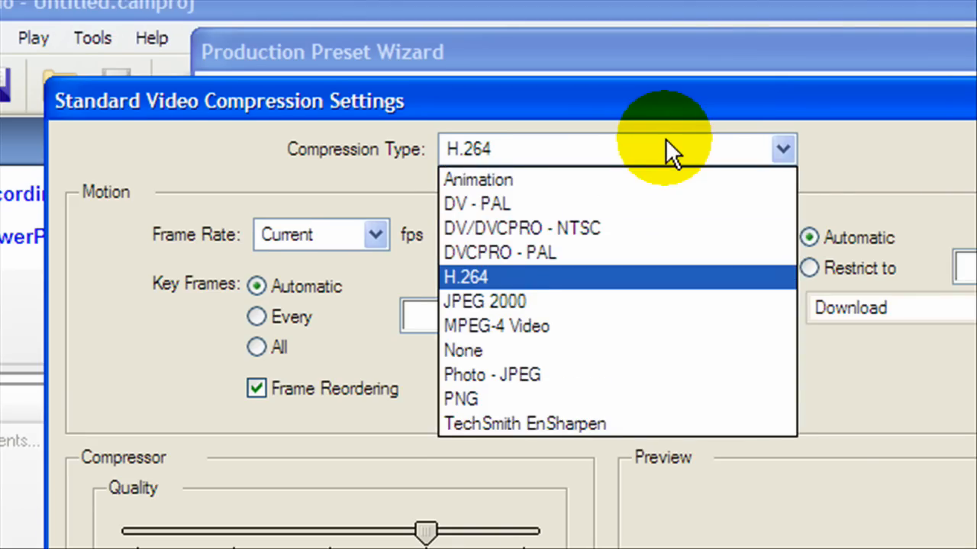
click(326, 163)
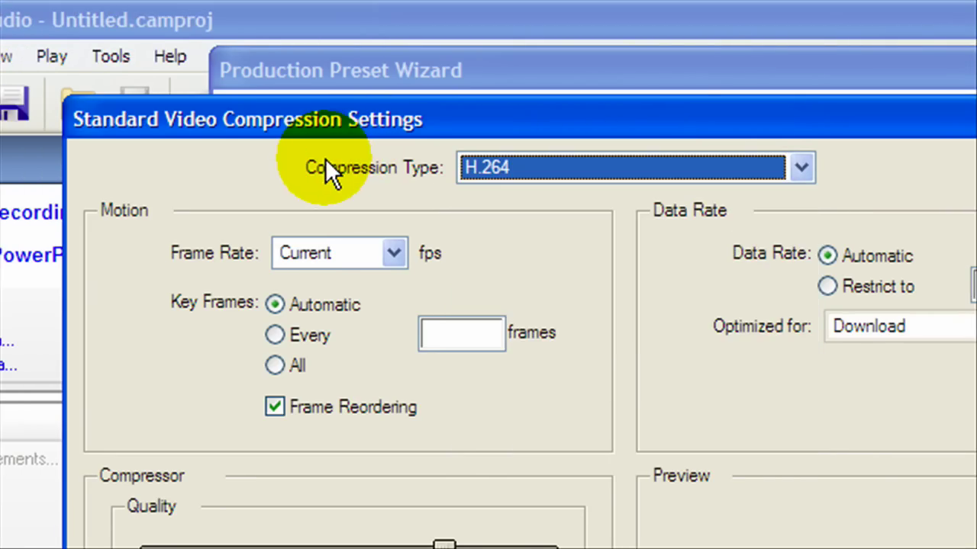
Step: Set the H.264 video to 50 fps, Best quality with multi-pass encoding, and confirm
click(374, 260)
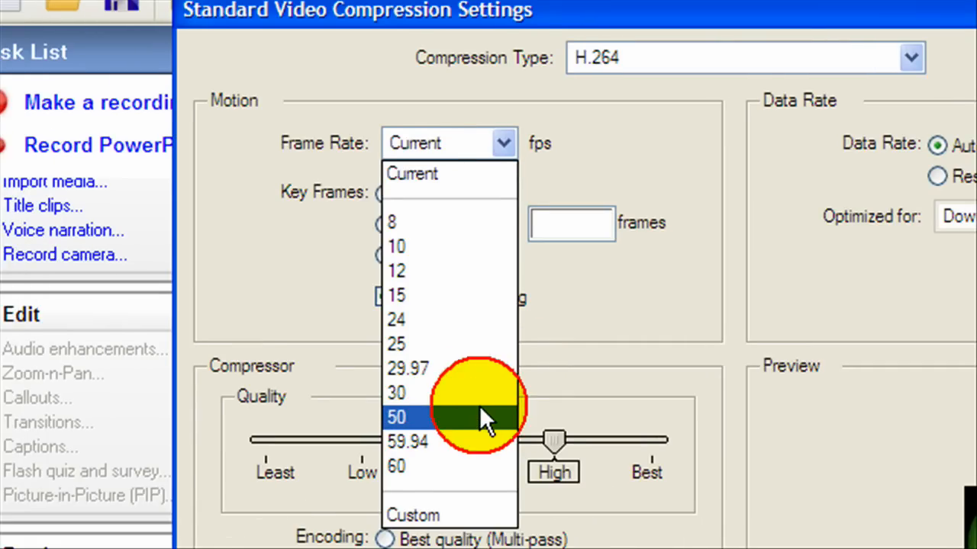
click(479, 405)
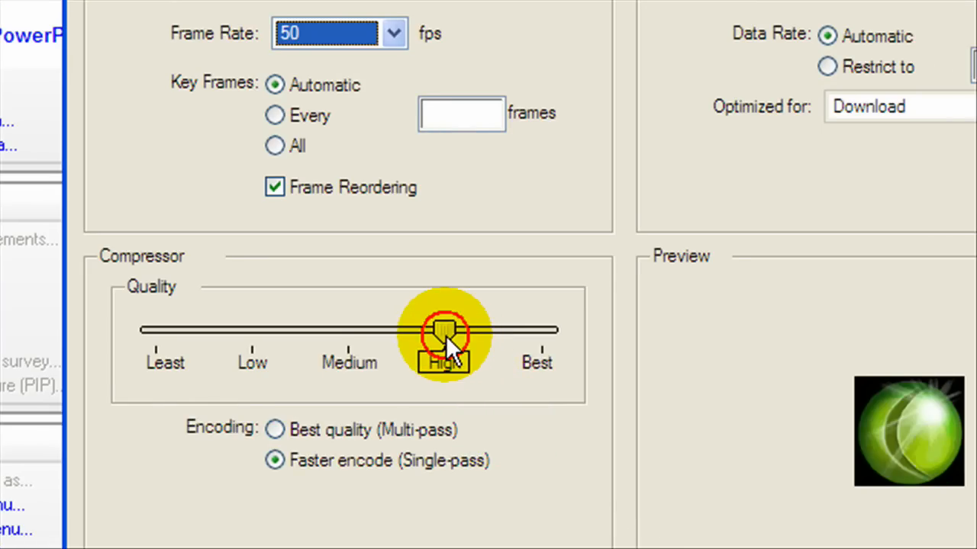
drag(446, 332, 534, 333)
click(543, 329)
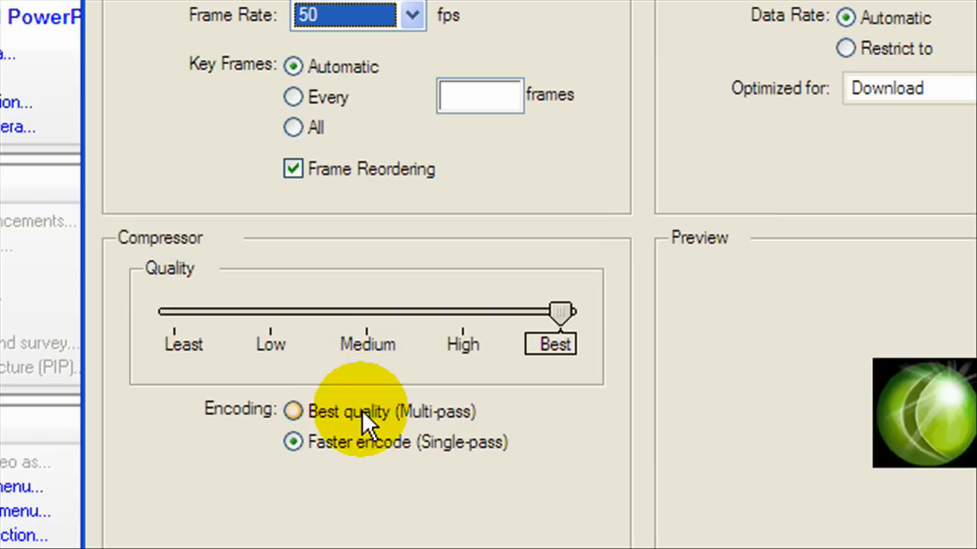
click(362, 410)
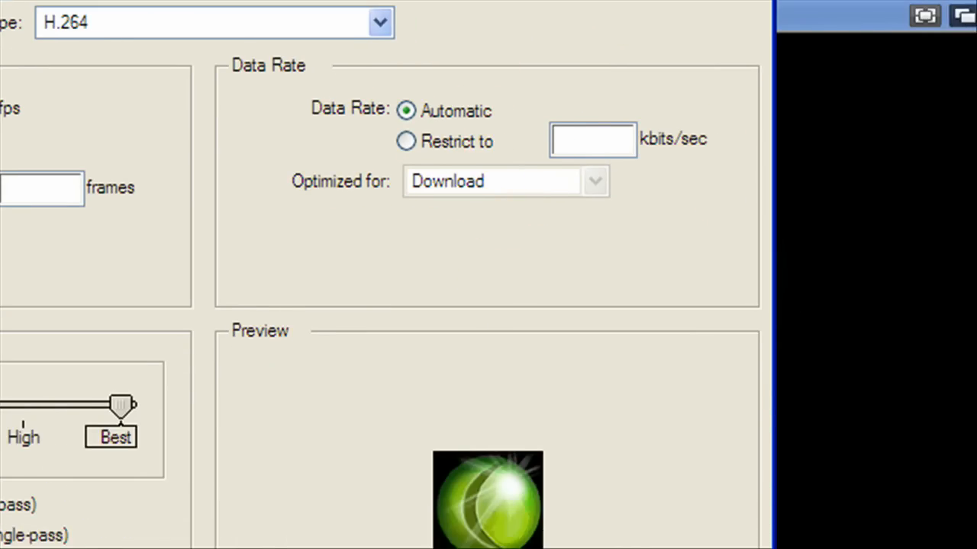
click(588, 428)
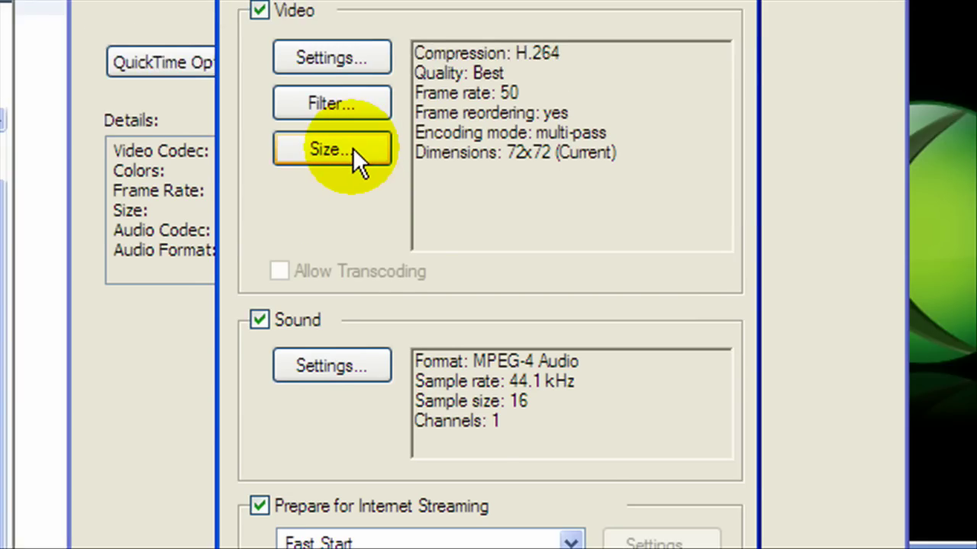
Step: Keep the export size at the current dimensions and confirm the size settings
click(353, 147)
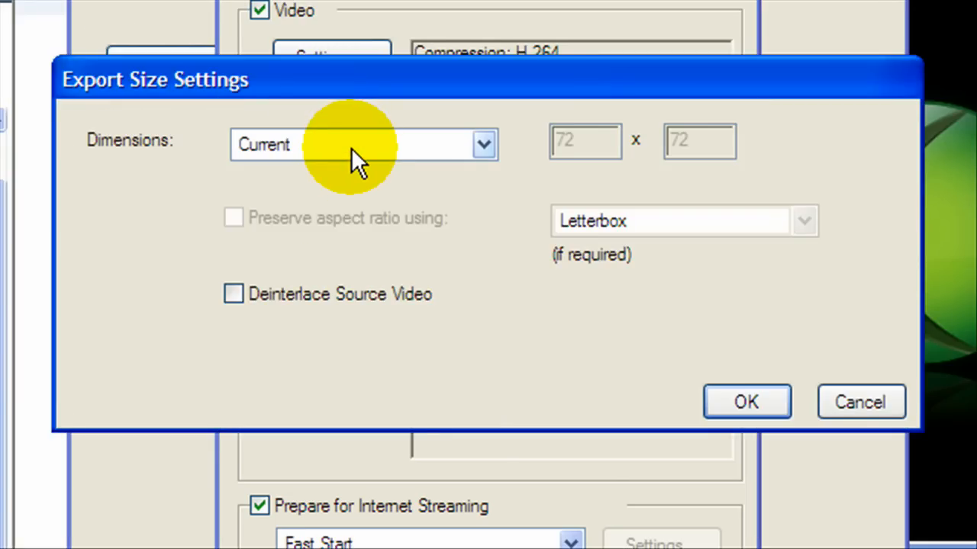
click(450, 145)
click(452, 136)
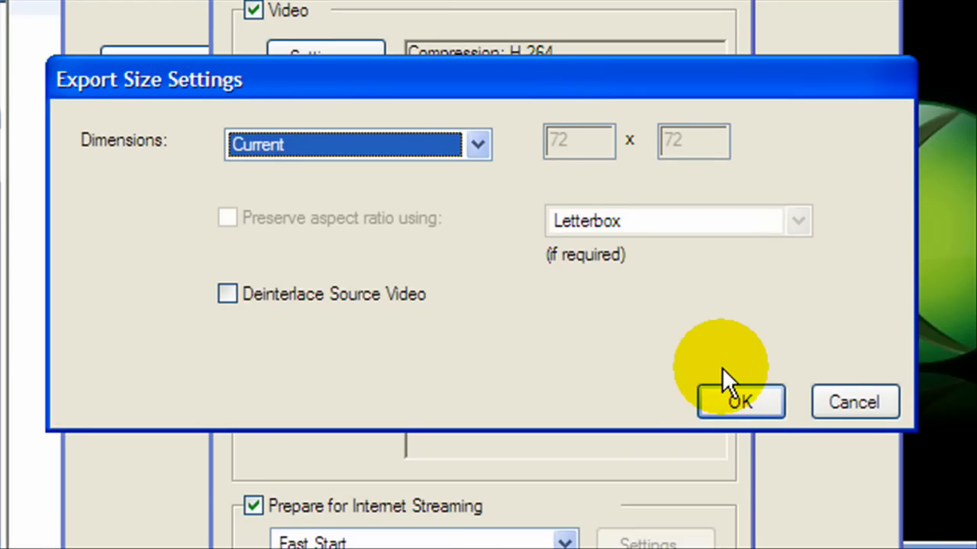
click(728, 396)
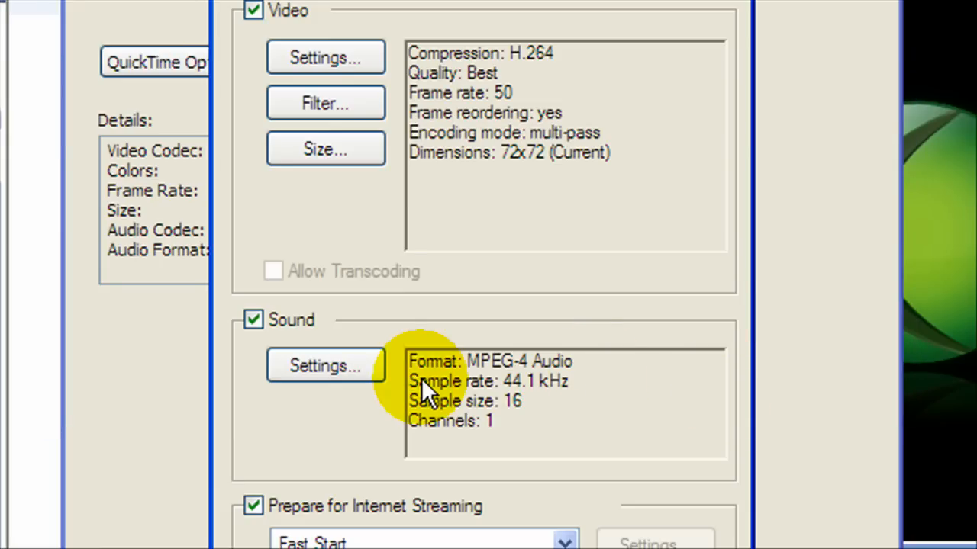
Step: Set the sound to a 48 kHz sample rate with stereo channels and confirm
click(325, 364)
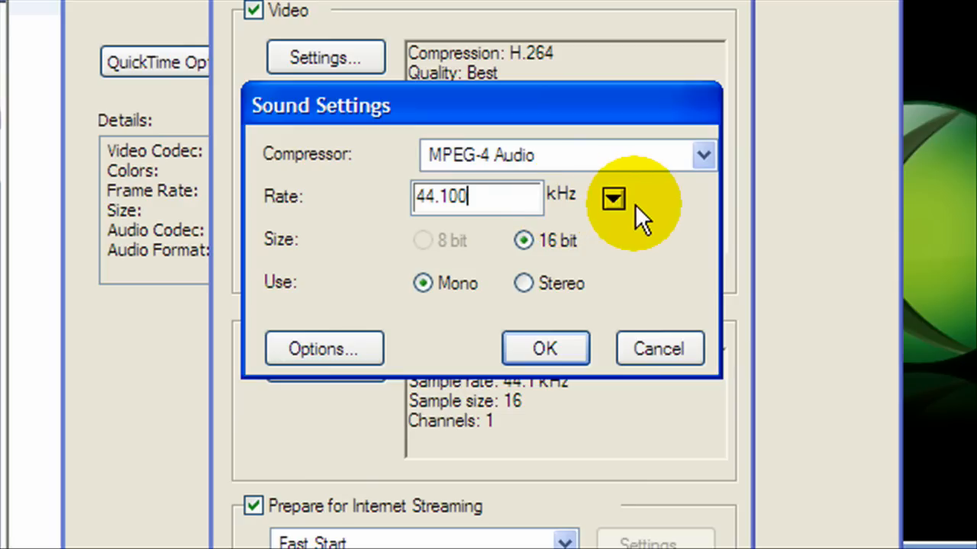
click(613, 197)
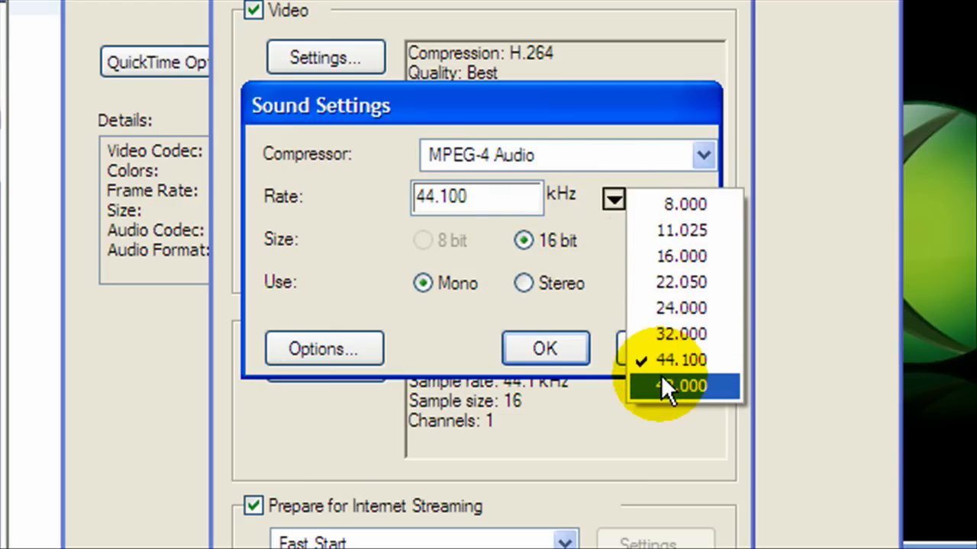
click(661, 374)
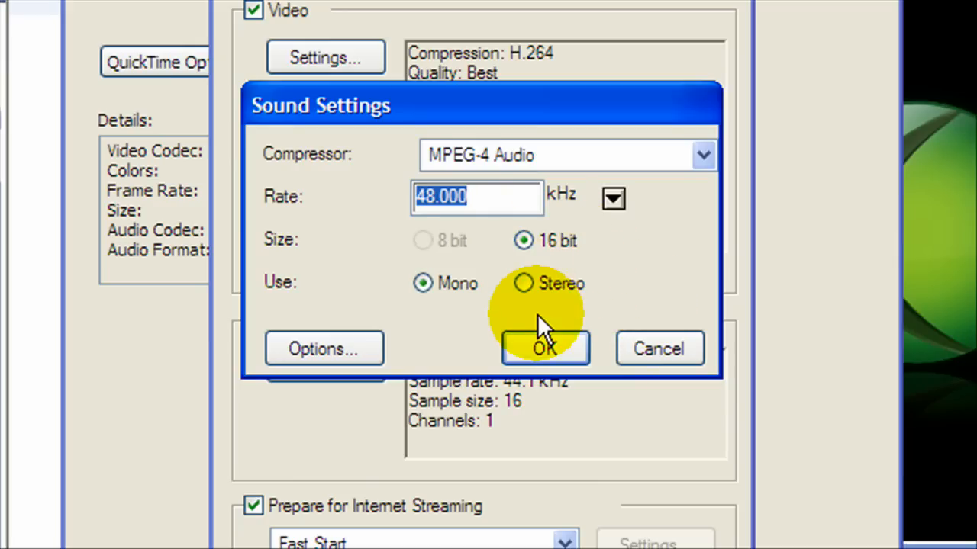
click(543, 290)
click(545, 348)
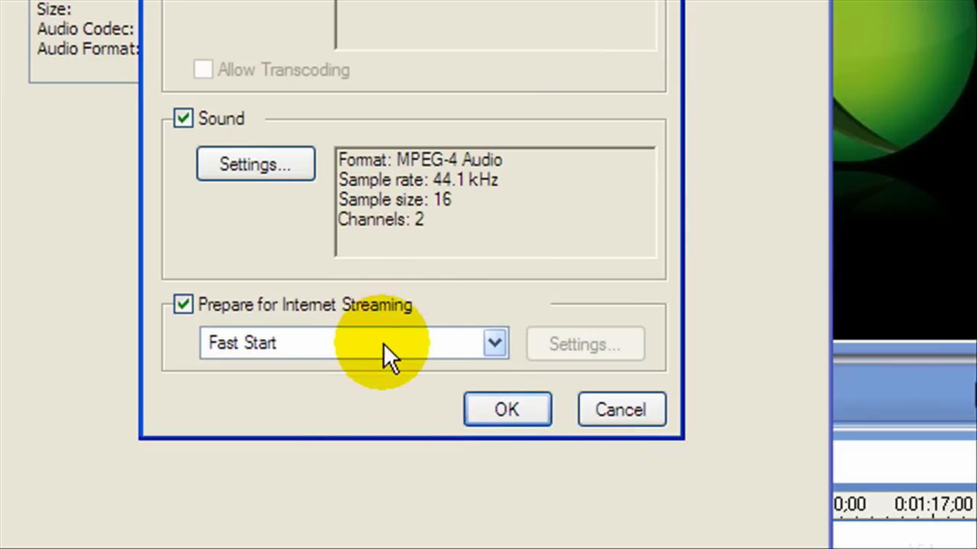
Step: Keep Fast Start internet streaming and confirm the whole Movie Settings dialog
click(383, 343)
click(431, 336)
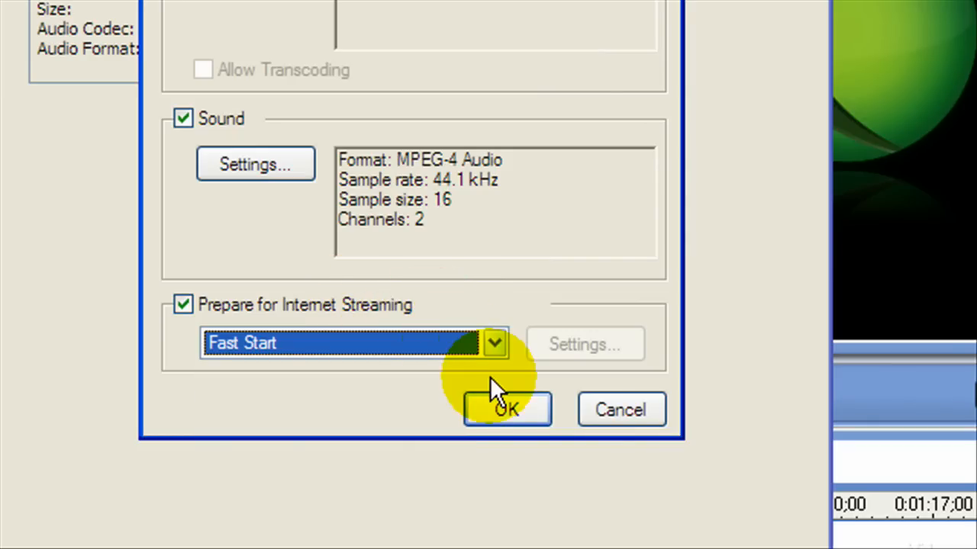
click(496, 398)
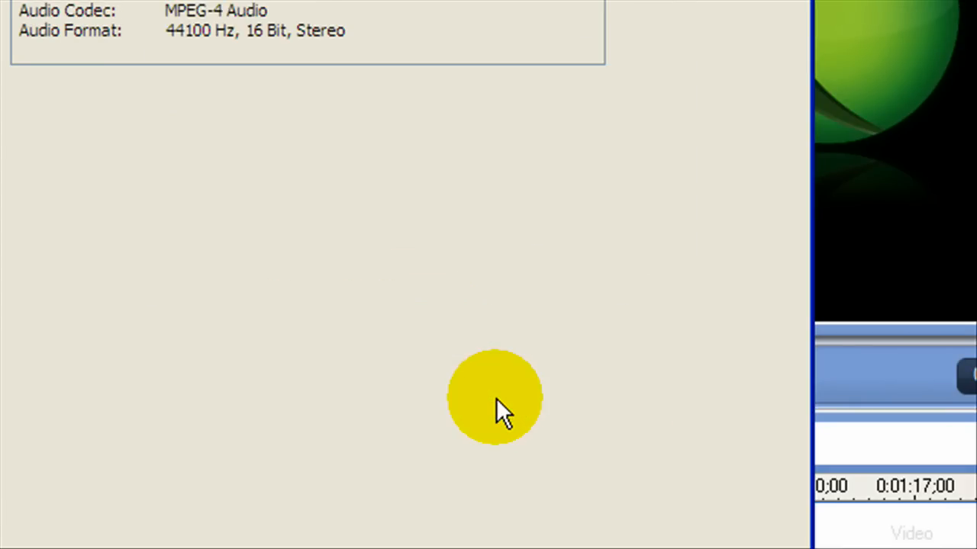
Step: Give the preset a custom 1280x720 video size and finish creating it
click(489, 426)
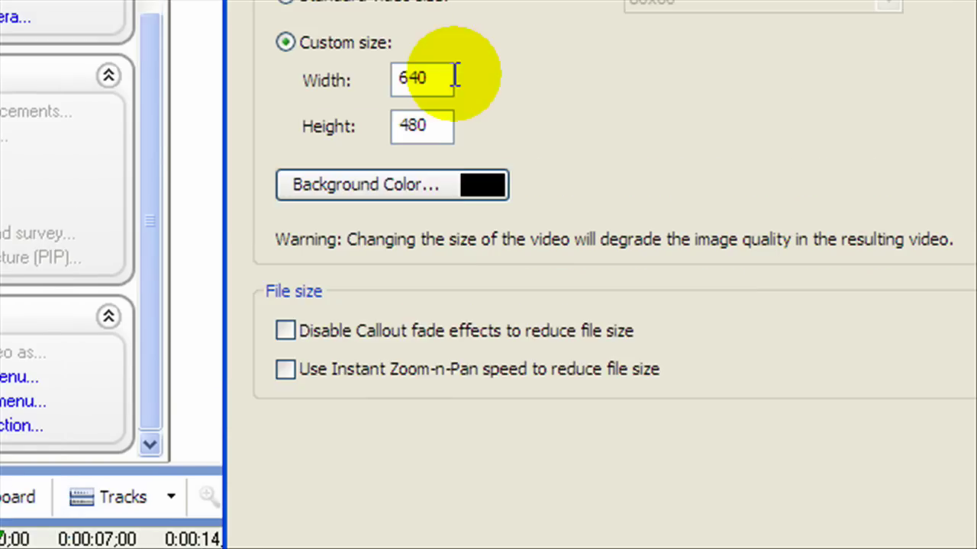
double_click(439, 149)
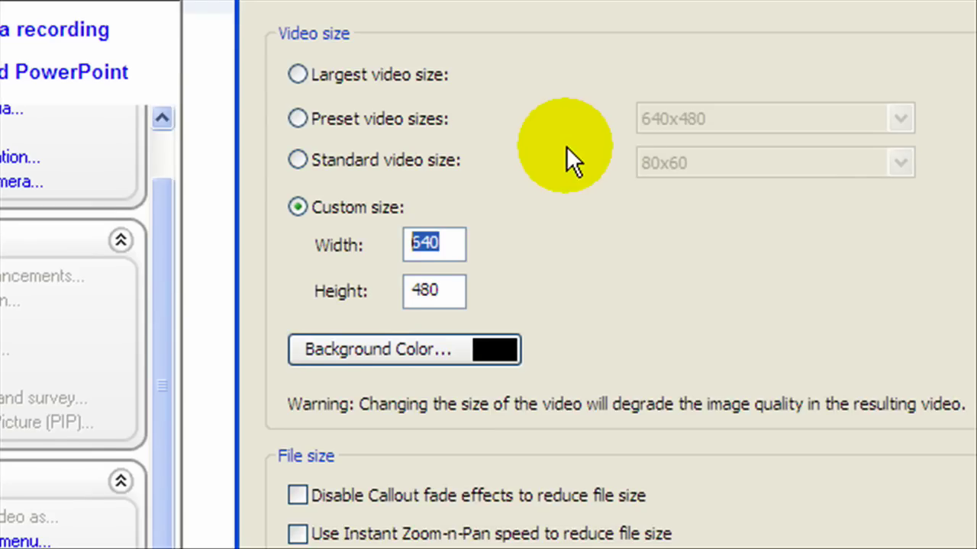
text(1)
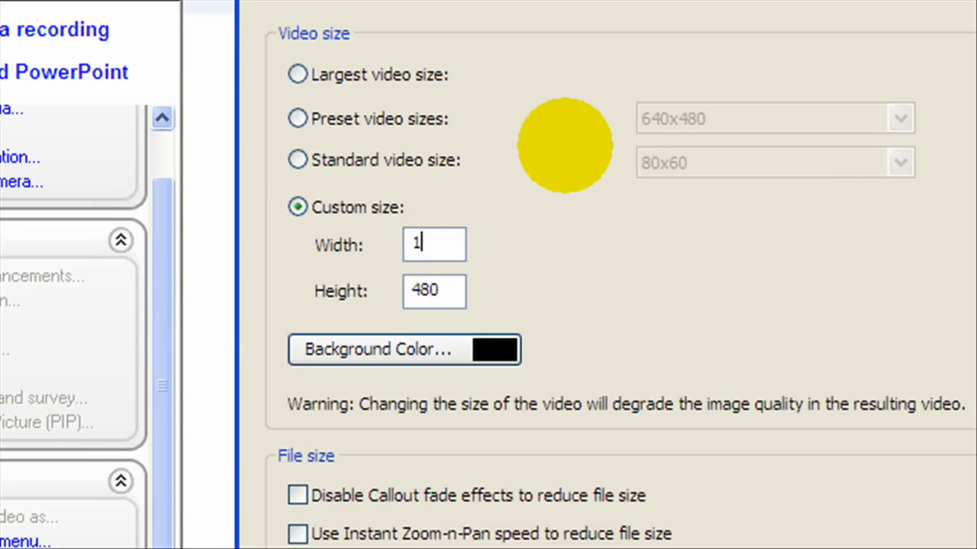
text(280)
key(Tab)
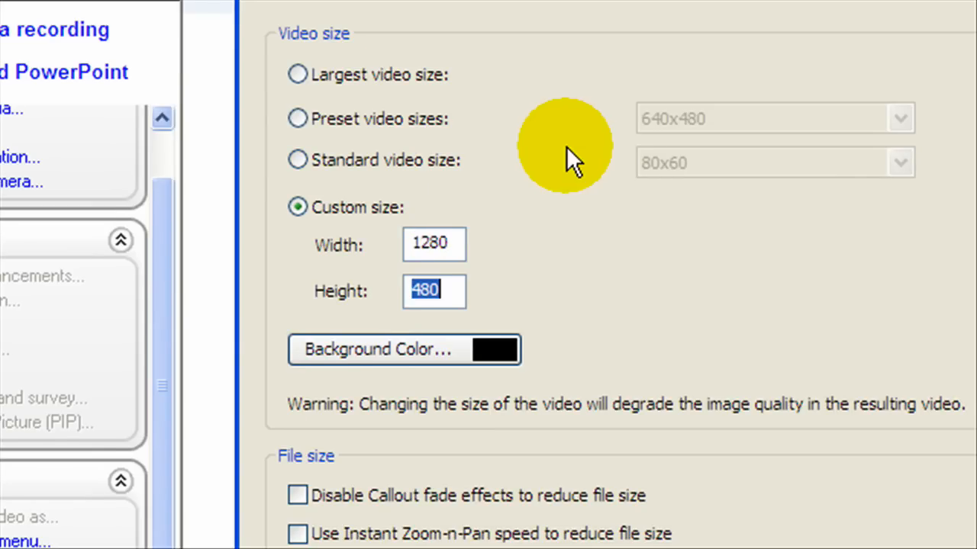
text(720)
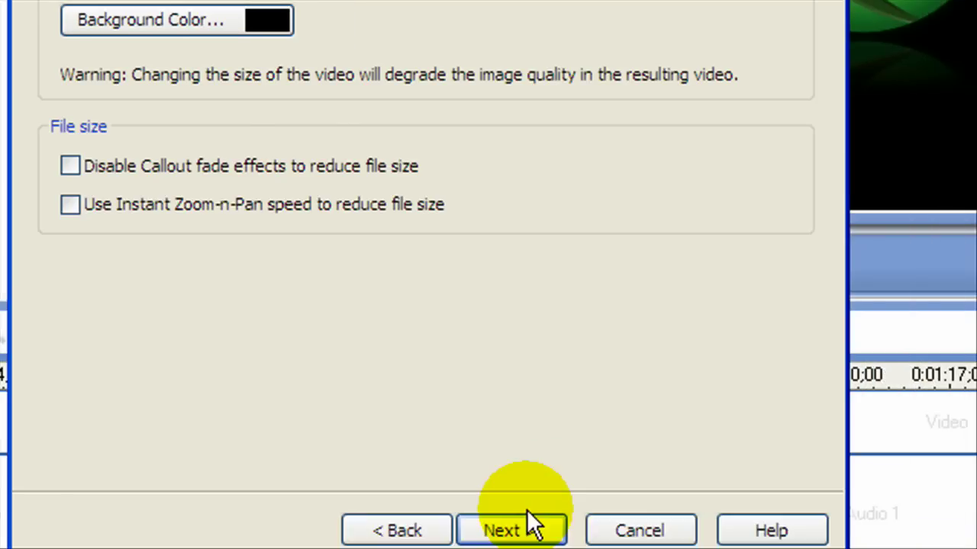
click(524, 494)
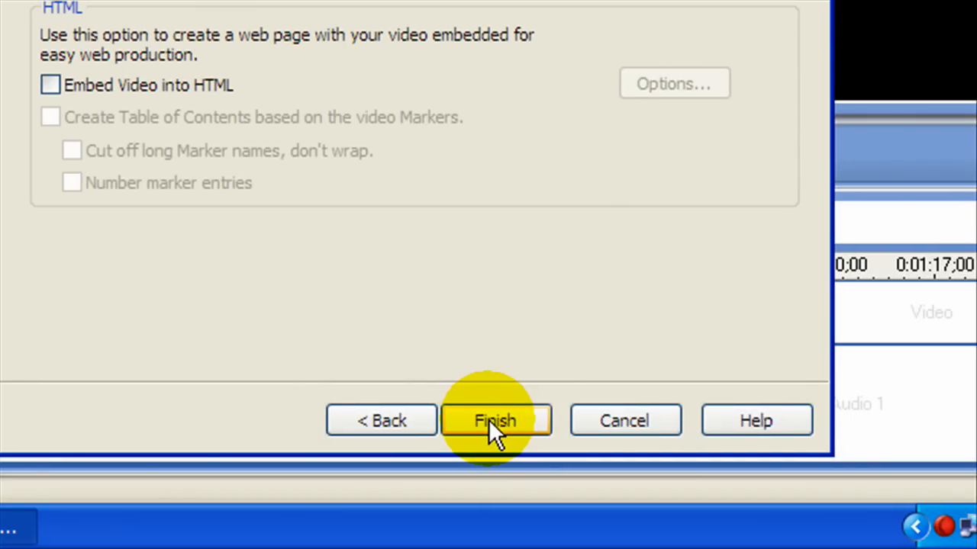
click(488, 421)
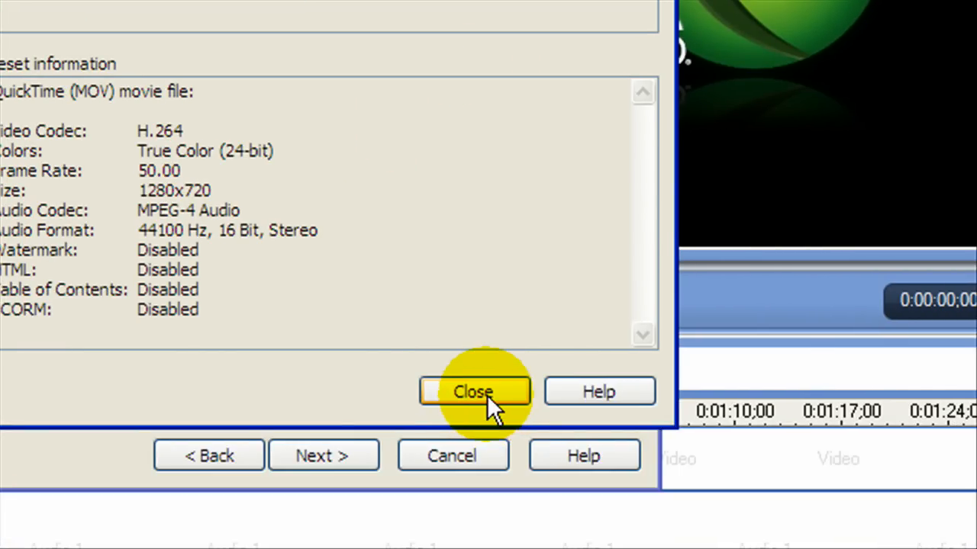
Step: Close the hd preset summary and advance the batch wizard with hd applied to all files
click(487, 394)
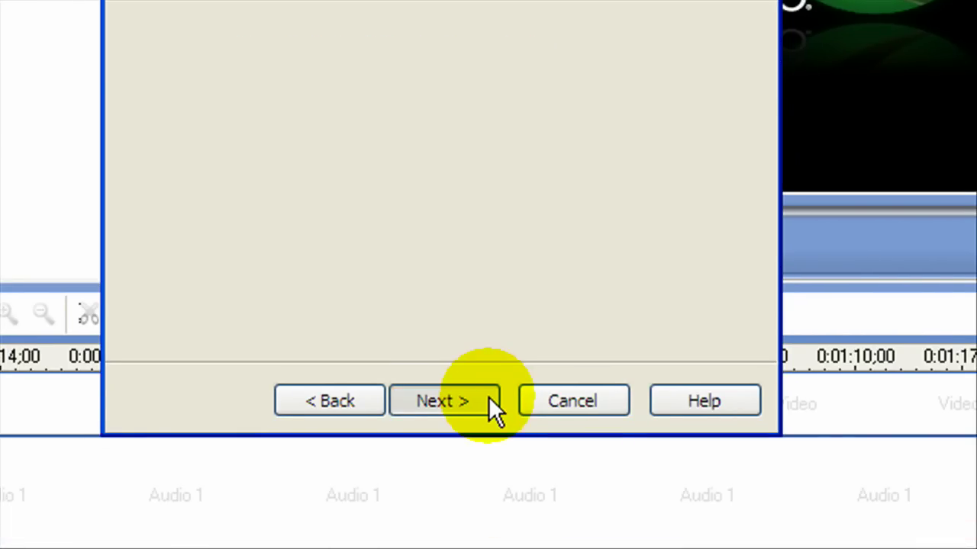
click(489, 396)
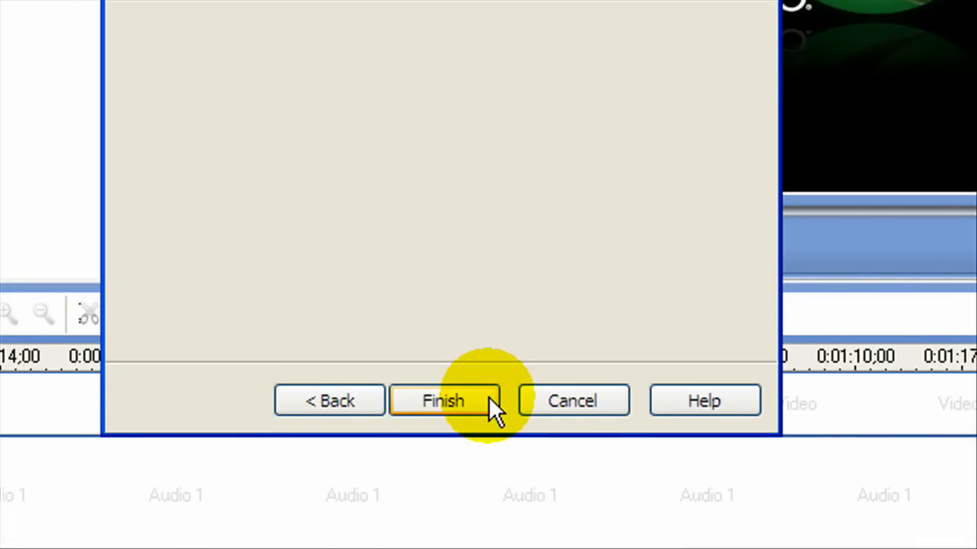